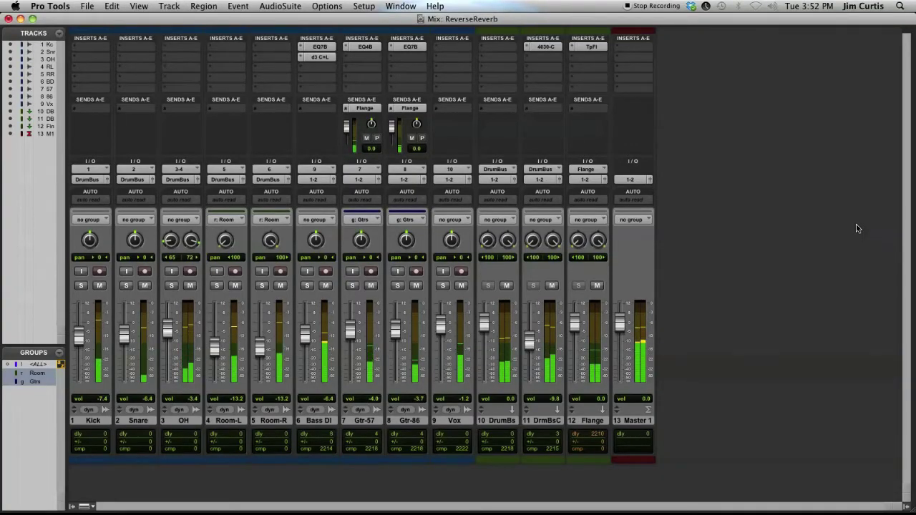
- From Vox send A, create a new mono Aux Input track named VocalReverb
{"action": "left_click", "coordinate": [440, 109]}
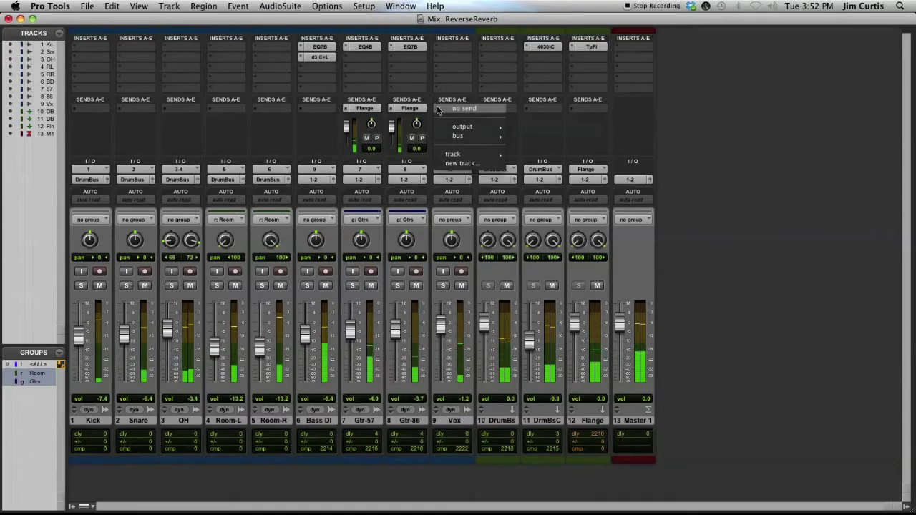
{"action": "left_click", "coordinate": [486, 165]}
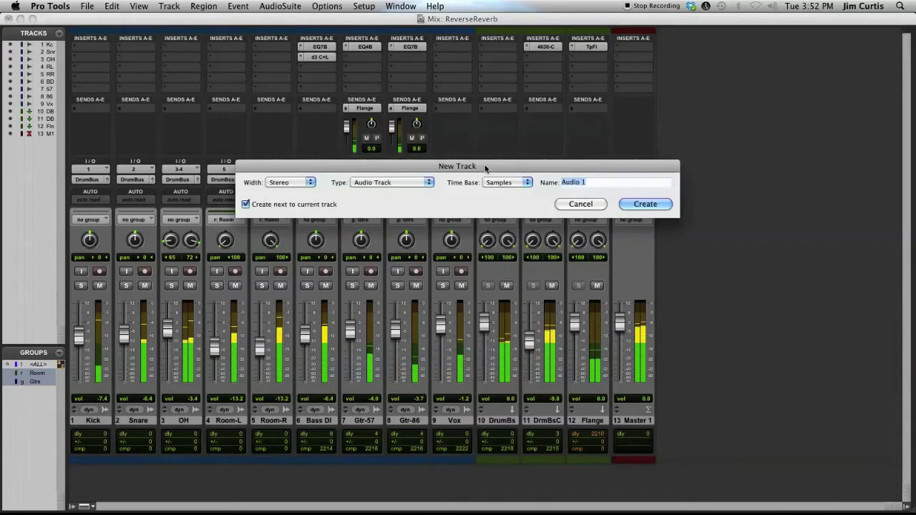
{"action": "key", "text": "super+Up"}
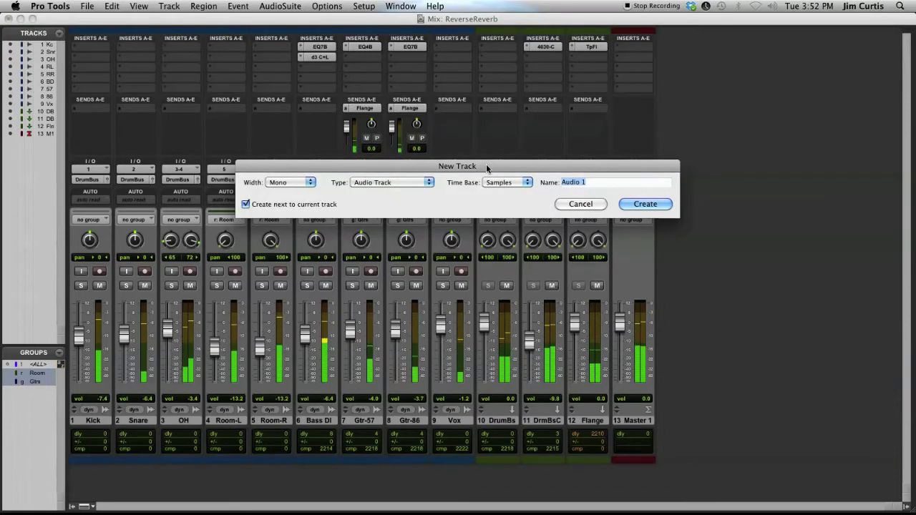
{"action": "key", "text": "super+Right"}
{"action": "type", "text": "V"}
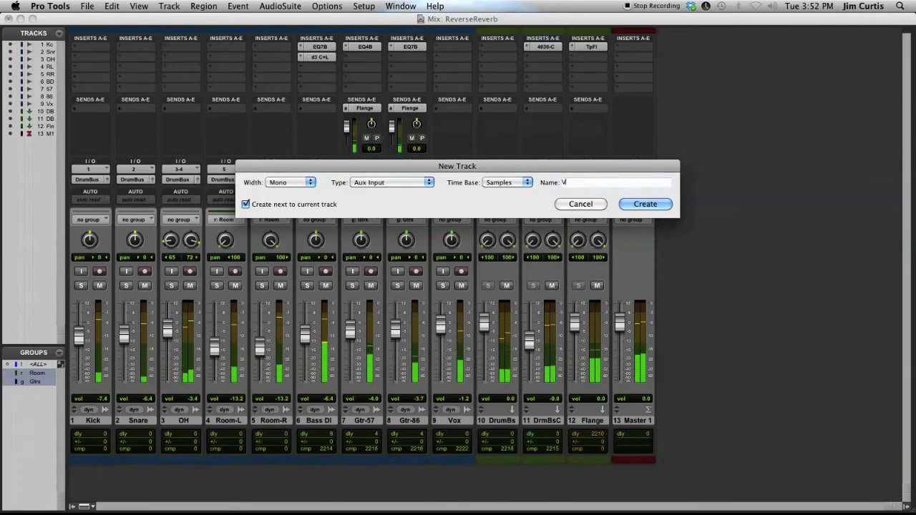
{"action": "type", "text": "ocalReverb"}
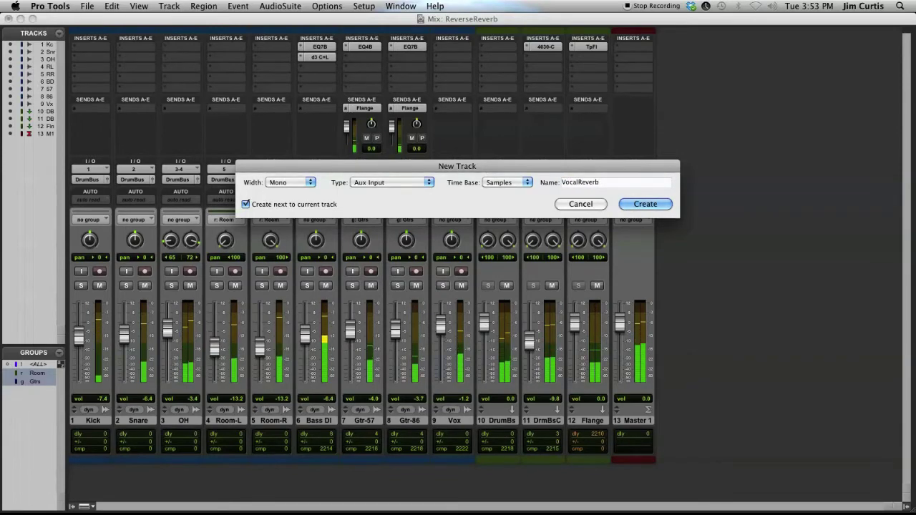
{"action": "key", "text": "Return"}
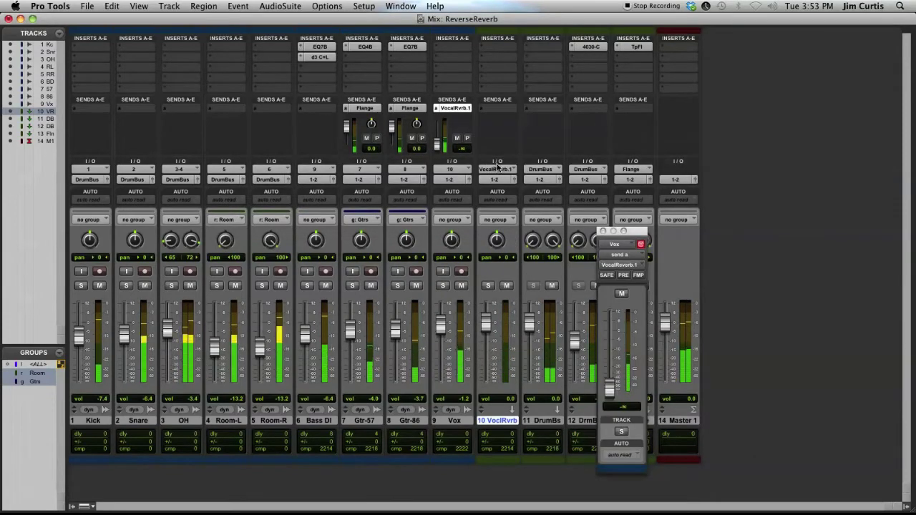
- Insert the Reverb One TDM plug-in on VocalReverb's insert A
{"action": "left_click", "coordinate": [485, 46]}
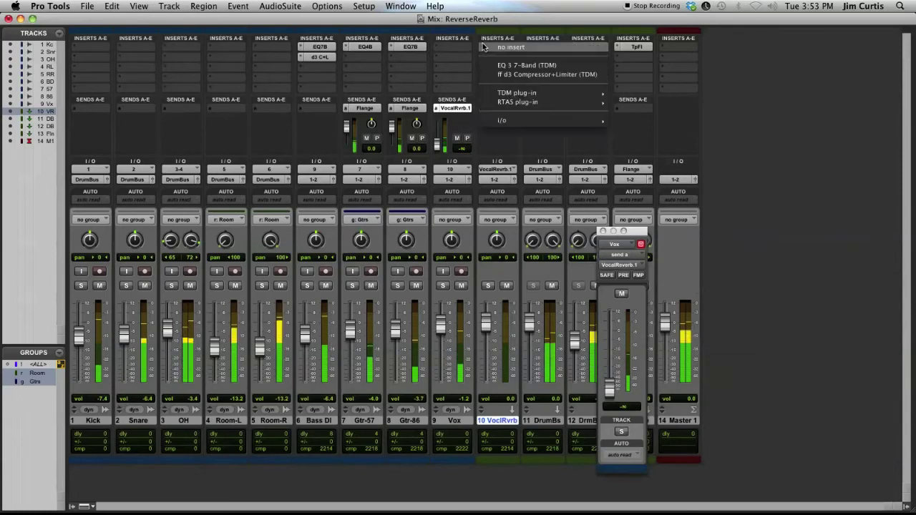
{"action": "mouse_move", "coordinate": [590, 92]}
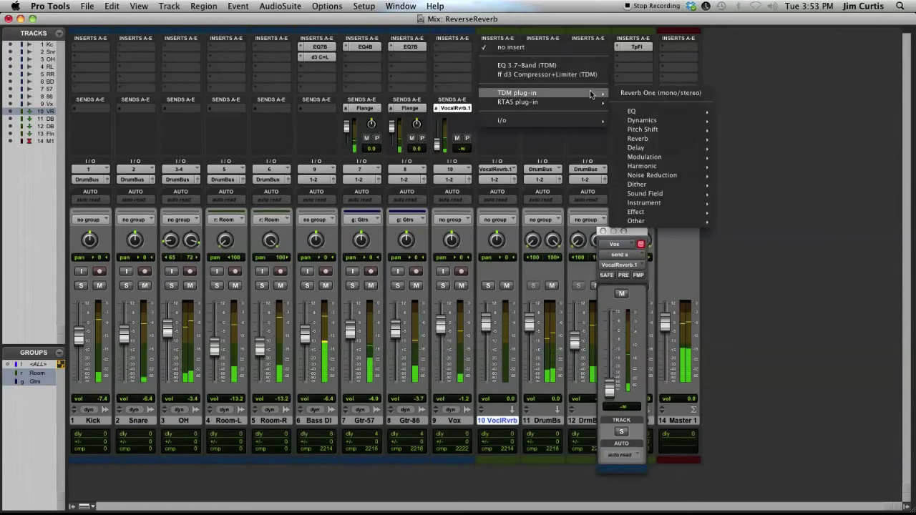
{"action": "left_click", "coordinate": [665, 94]}
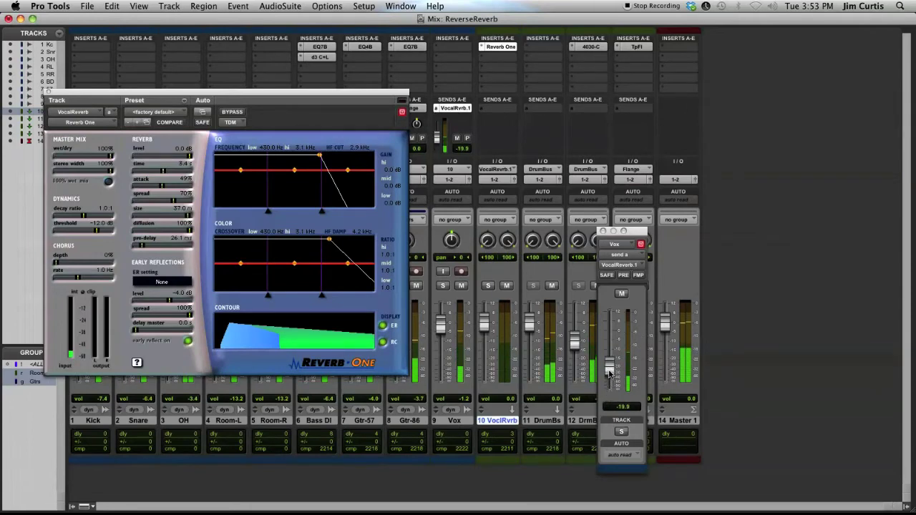
- Raise the Vox send to +0.3 dB and set Reverb One's time to 3.0 s
{"action": "left_click_drag", "start_coordinate": [609, 373], "coordinate": [609, 345]}
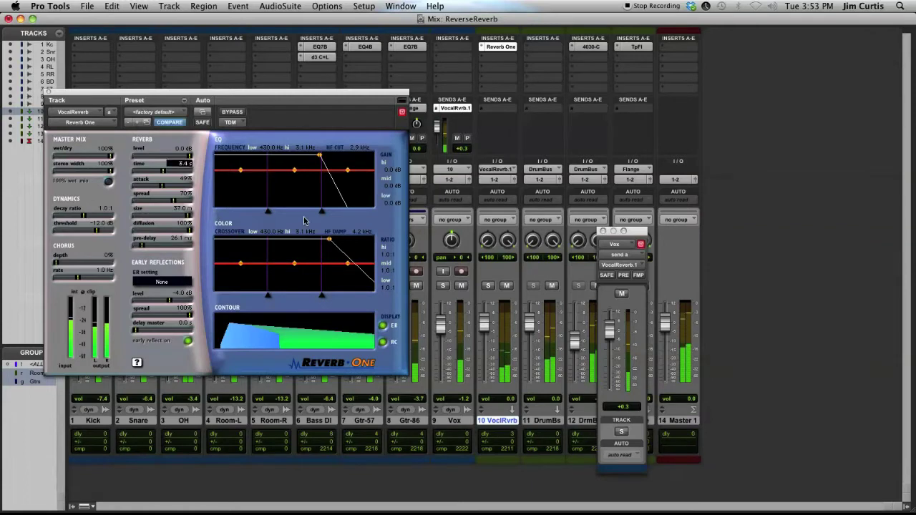
{"action": "type", "text": "3"}
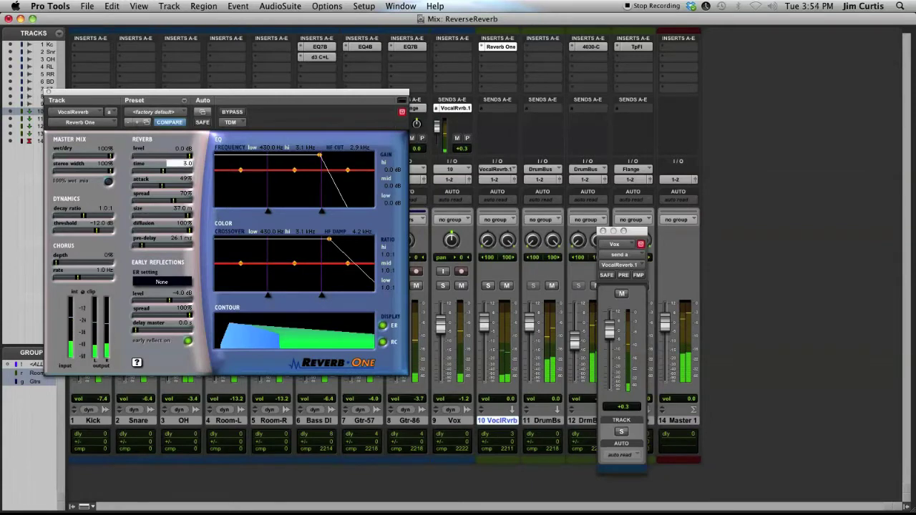
{"action": "key", "text": "Return"}
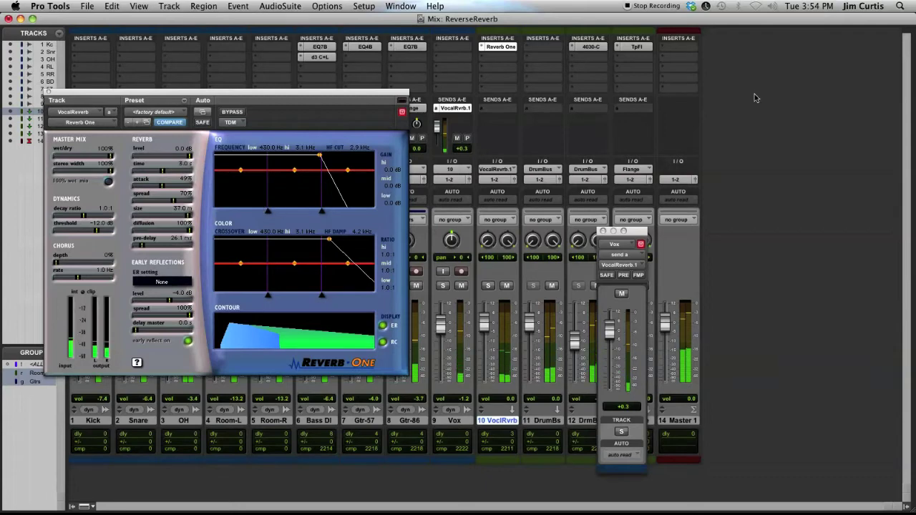
{"action": "left_click", "coordinate": [603, 232]}
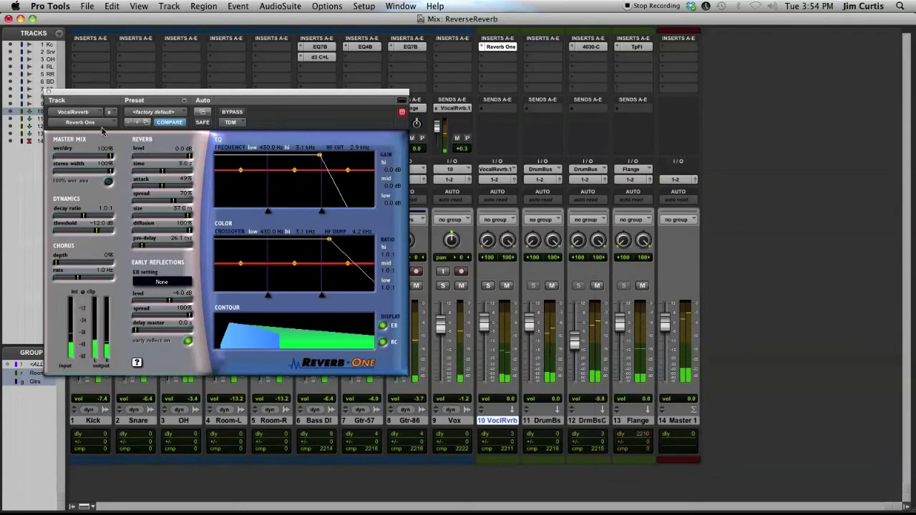
{"action": "left_click", "coordinate": [47, 95]}
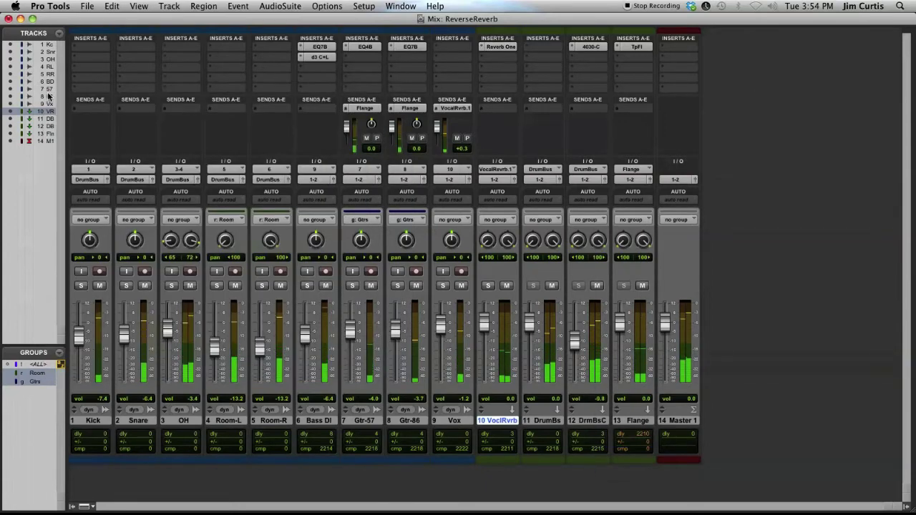
- In the Edit window, duplicate the Vox playlist as ReverseVocal
{"action": "key", "text": "super+equal"}
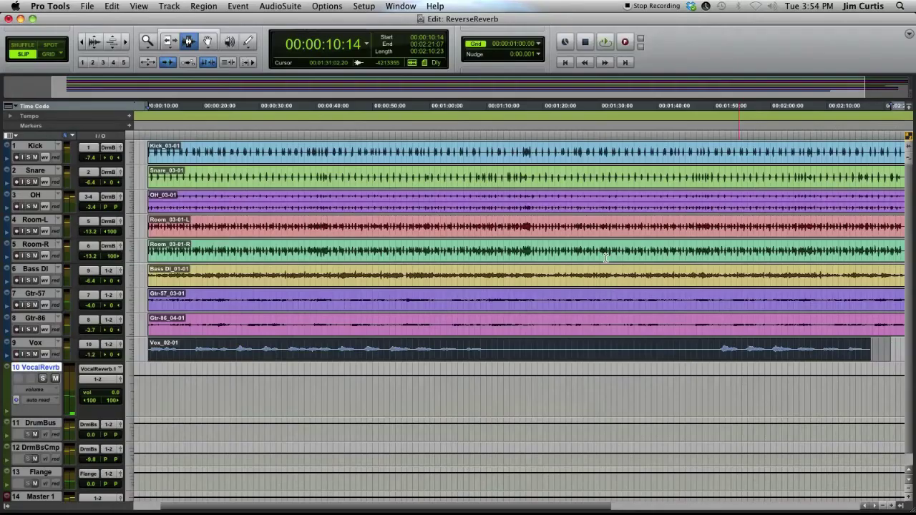
{"action": "left_click", "coordinate": [59, 344]}
{"action": "left_click", "coordinate": [84, 318]}
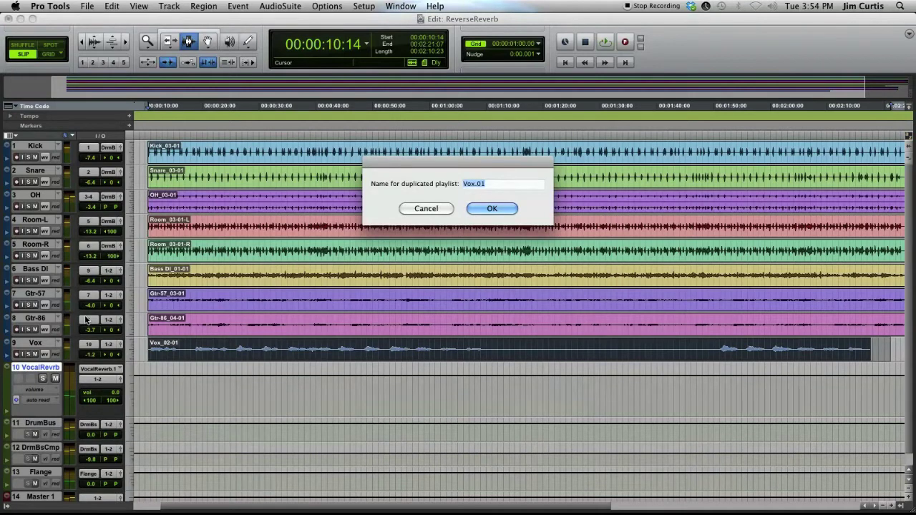
{"action": "type", "text": "ReverseVocal"}
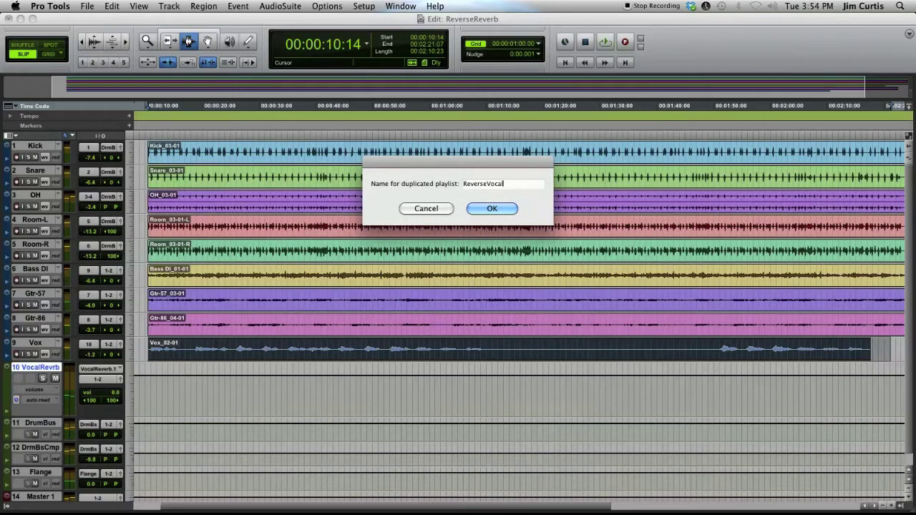
{"action": "key", "text": "Return"}
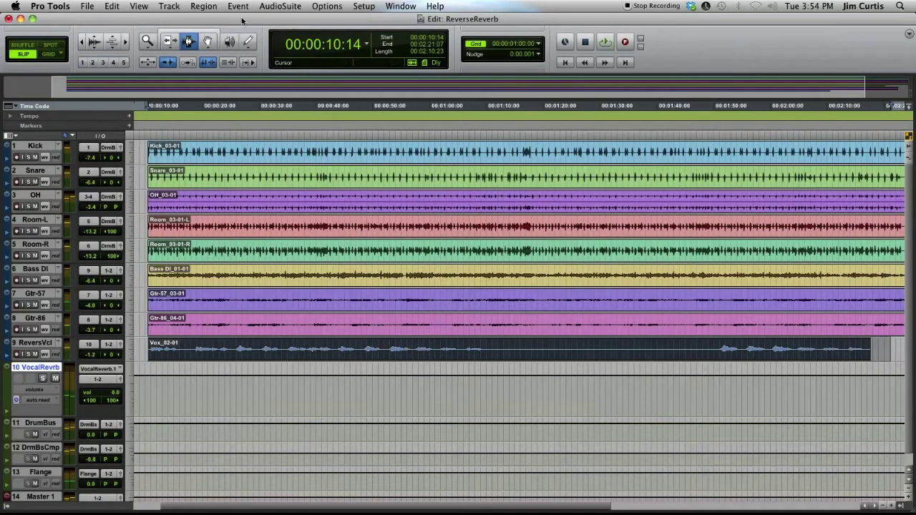
{"action": "left_click", "coordinate": [269, 7]}
{"action": "mouse_move", "coordinate": [308, 151]}
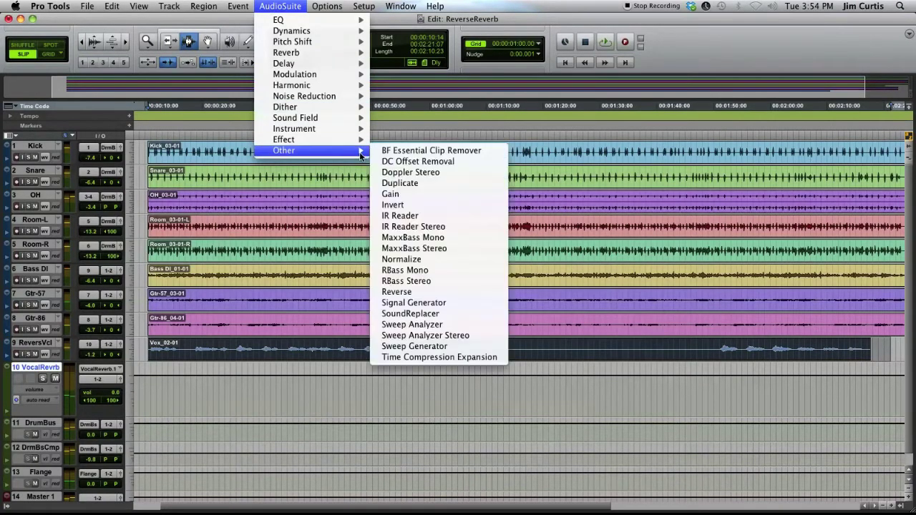
{"action": "left_click", "coordinate": [471, 292]}
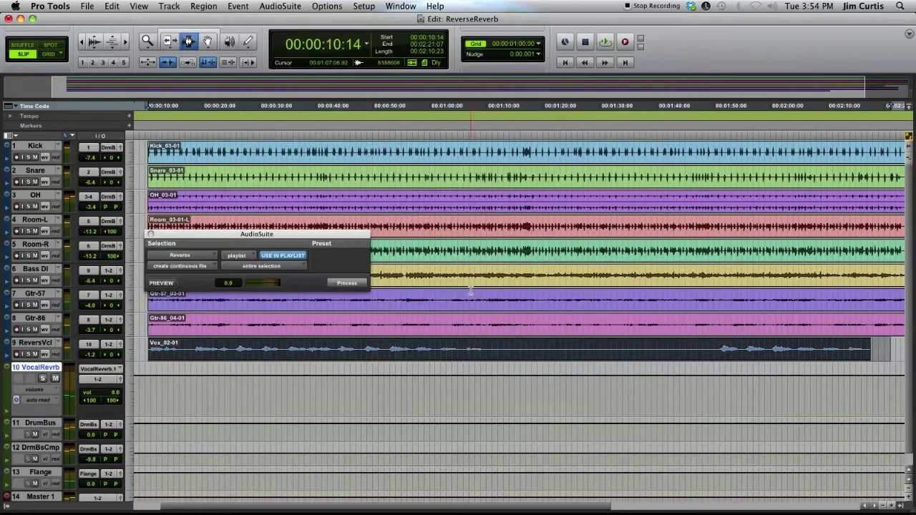
{"action": "left_click", "coordinate": [345, 284]}
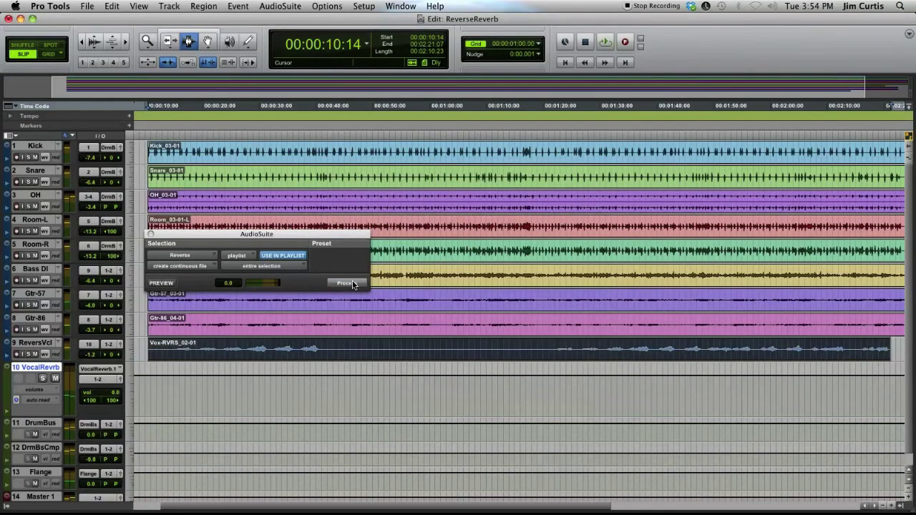
{"action": "left_click", "coordinate": [254, 351]}
{"action": "key", "text": "space"}
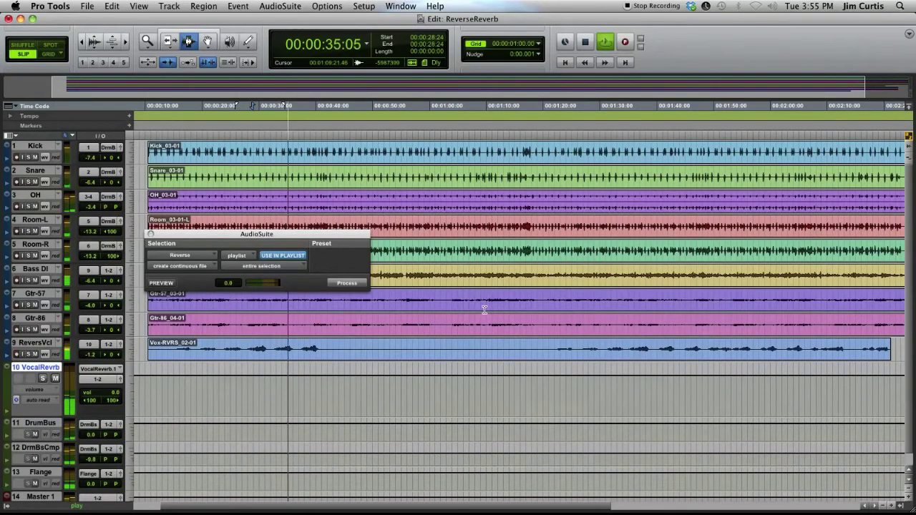
{"action": "key", "text": "space"}
- Route VocalReverb's output to a new stereo audio track named ReverseRever
{"action": "key", "text": "super+equal"}
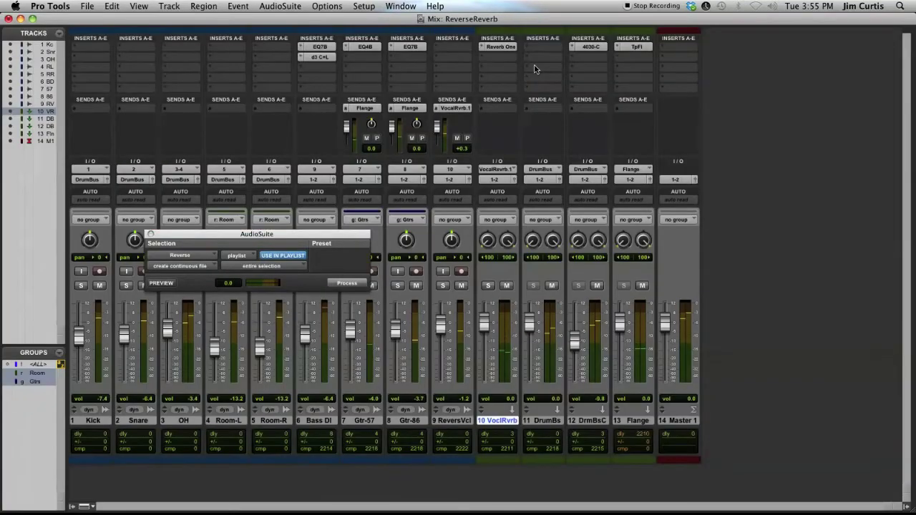
{"action": "left_click", "coordinate": [498, 184]}
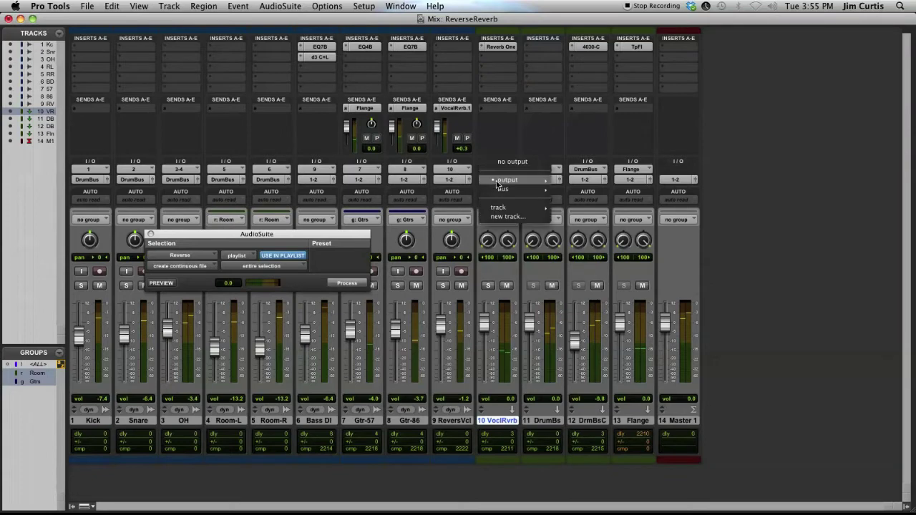
{"action": "left_click", "coordinate": [524, 216]}
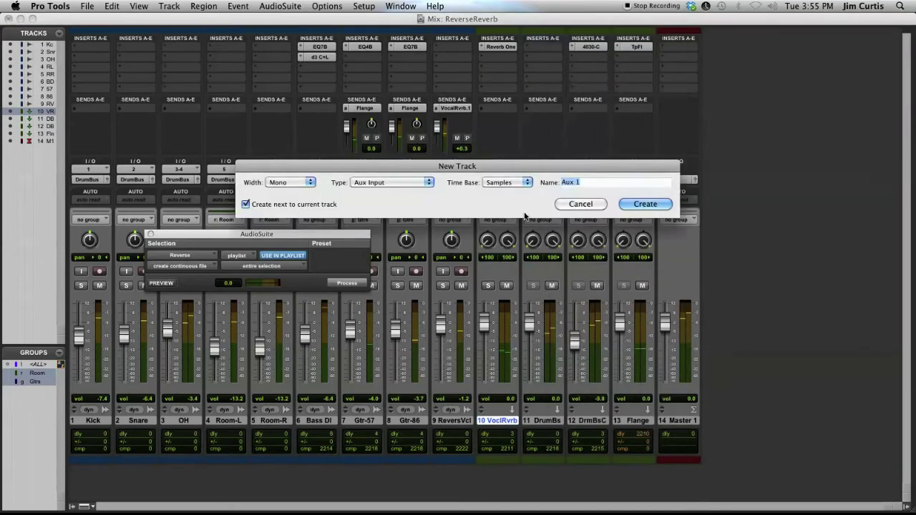
{"action": "key", "text": "super+Up"}
{"action": "type", "text": "Rev"}
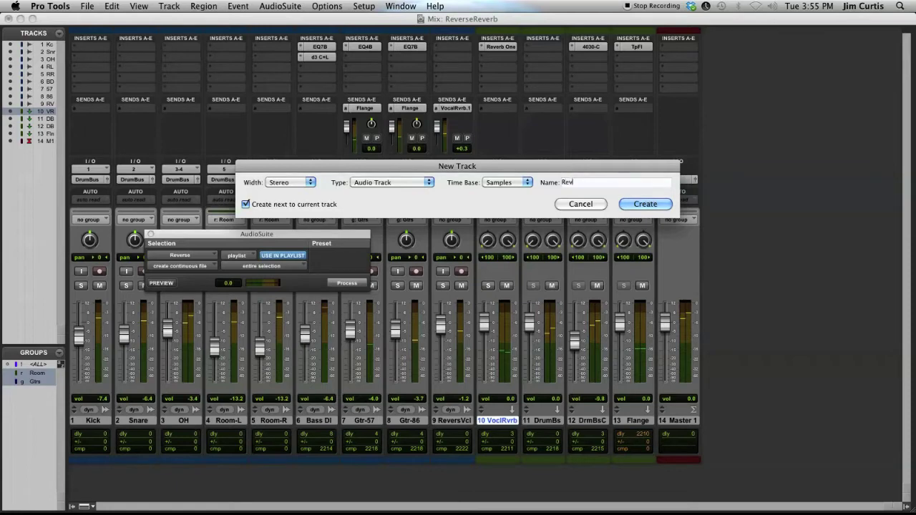
{"action": "type", "text": "erseReverb"}
{"action": "left_click", "coordinate": [641, 205]}
{"action": "left_click", "coordinate": [642, 205]}
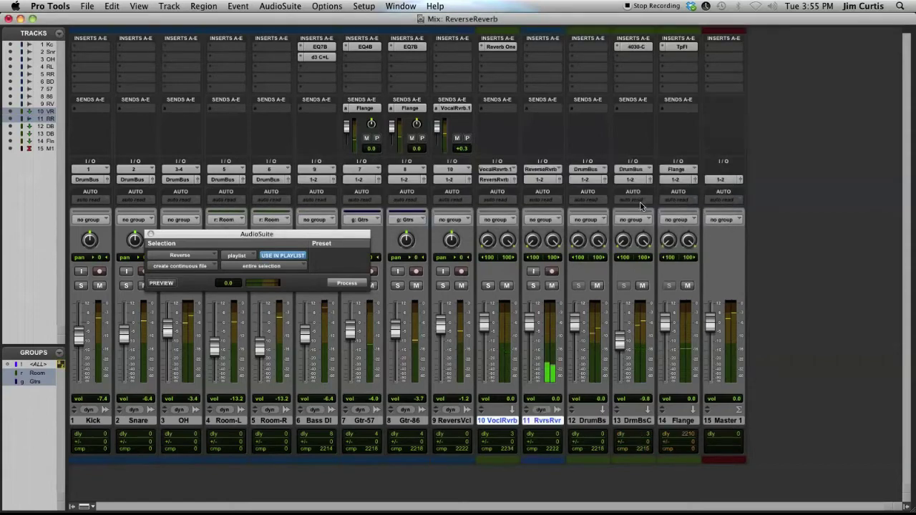
- Enable input monitoring and record arm on the new track, and solo ReverseVcl
{"action": "left_click", "coordinate": [533, 272]}
{"action": "left_click", "coordinate": [551, 272]}
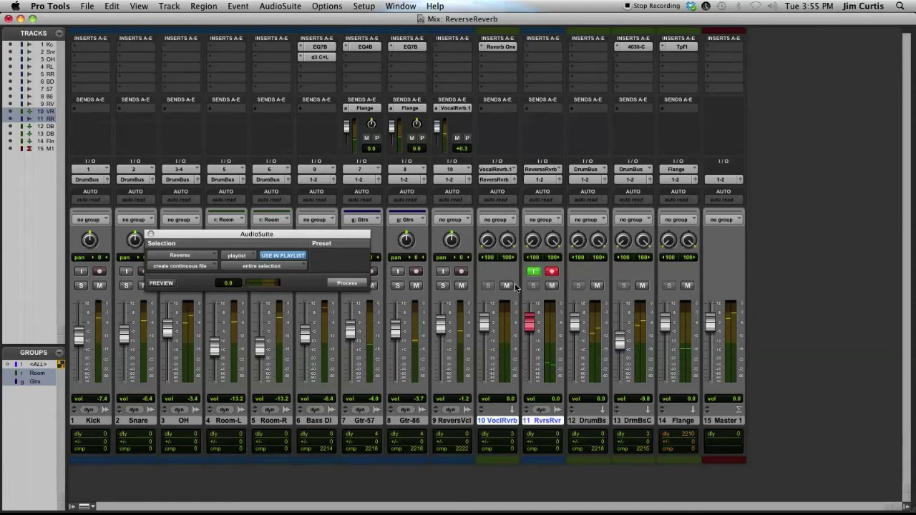
{"action": "left_click", "coordinate": [443, 285]}
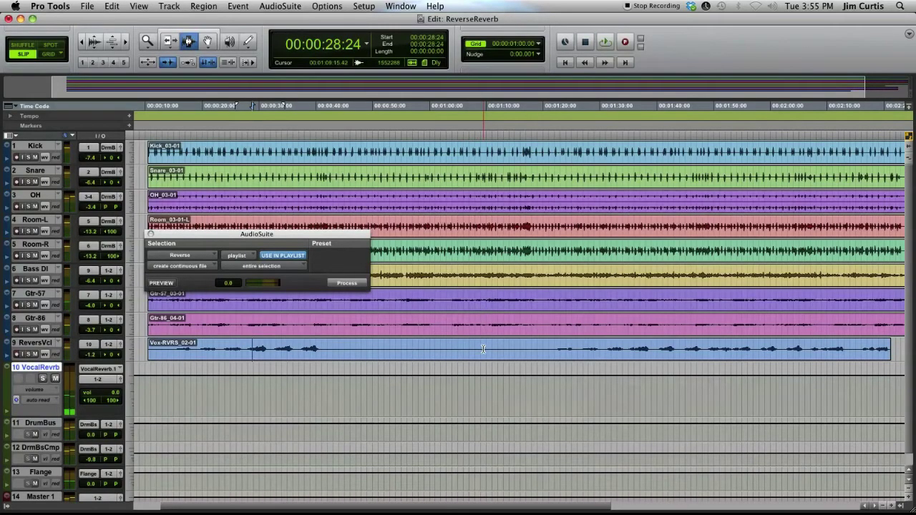
- Select the Vox-RVRS region, lengthen it by 3:00, and record the reverb onto track 11
{"action": "double_click", "coordinate": [483, 350]}
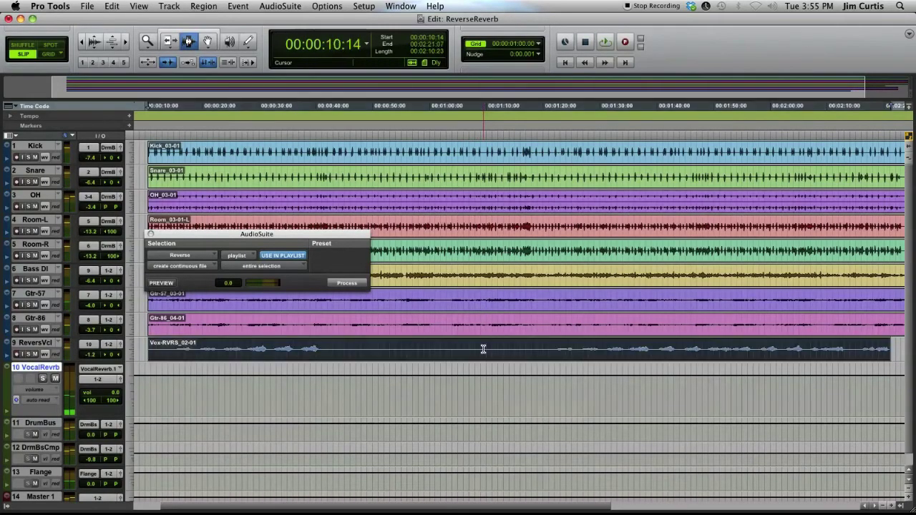
{"action": "key", "text": "super+bracketright"}
{"action": "key", "text": "super+bracketright"}
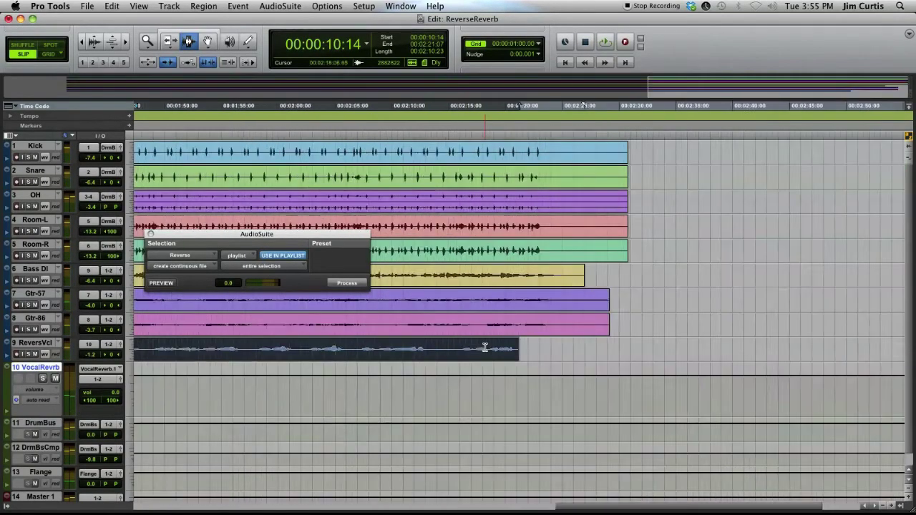
{"action": "left_click", "coordinate": [436, 53]}
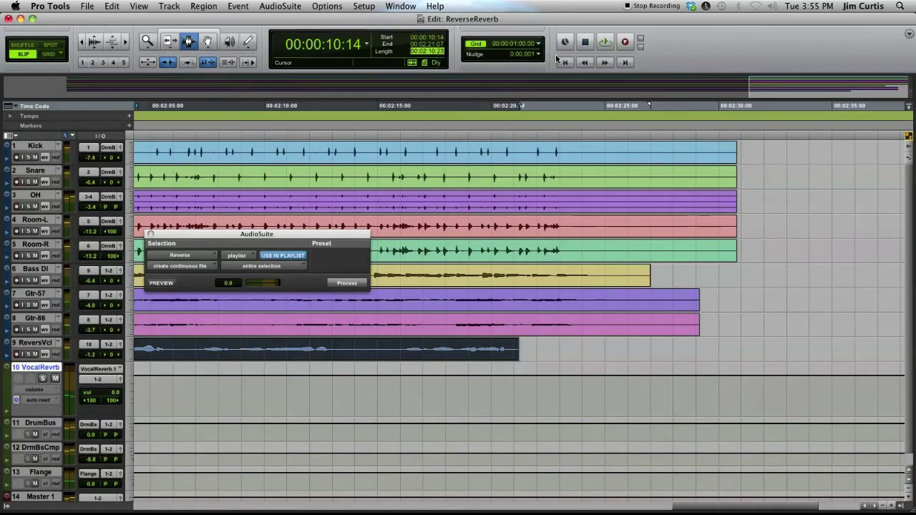
{"action": "type", "text": "3:00"}
{"action": "key", "text": "Return"}
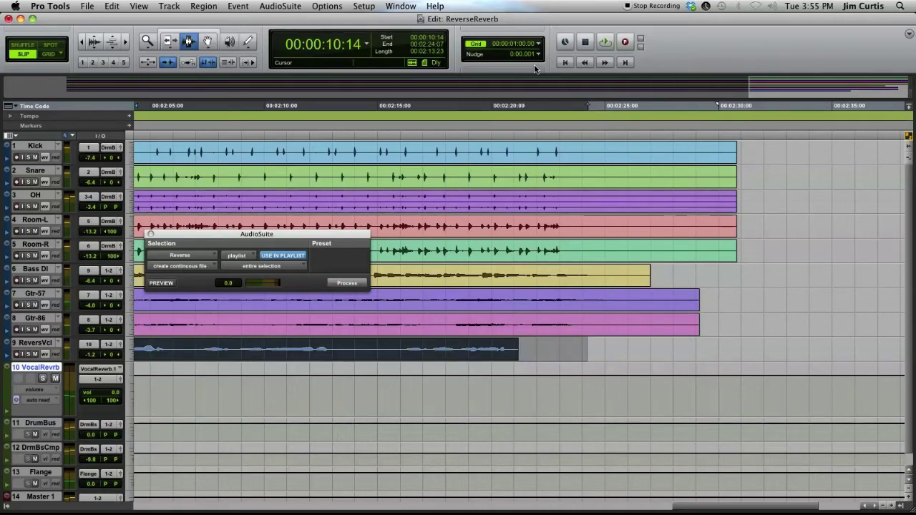
{"action": "key", "text": "alt+f"}
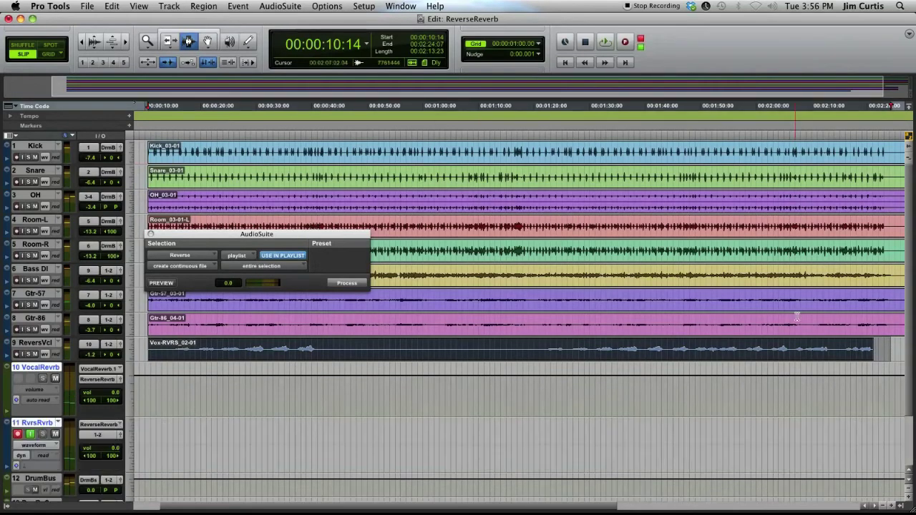
{"action": "key", "text": "super+space"}
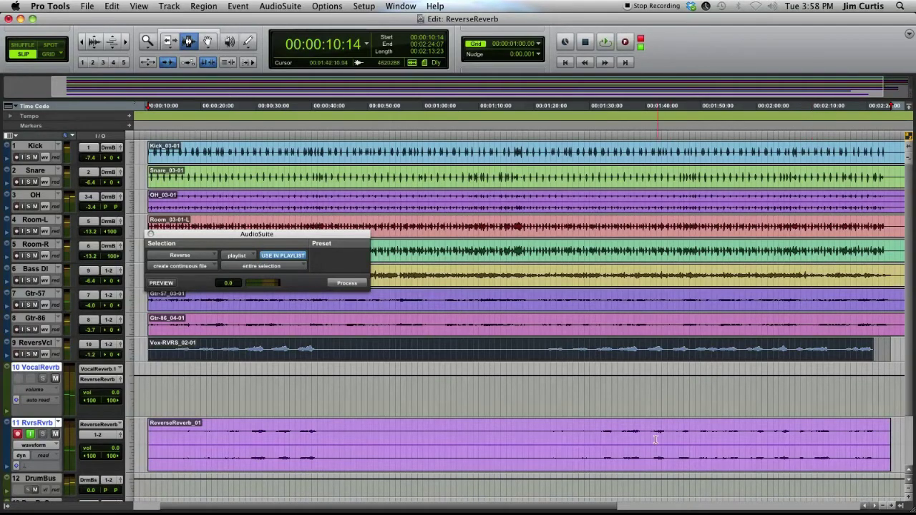
- Reverse the ReverseReverb_01 clip with AudioSuite and nudge it 3 seconds earlier
{"action": "left_click", "coordinate": [622, 445]}
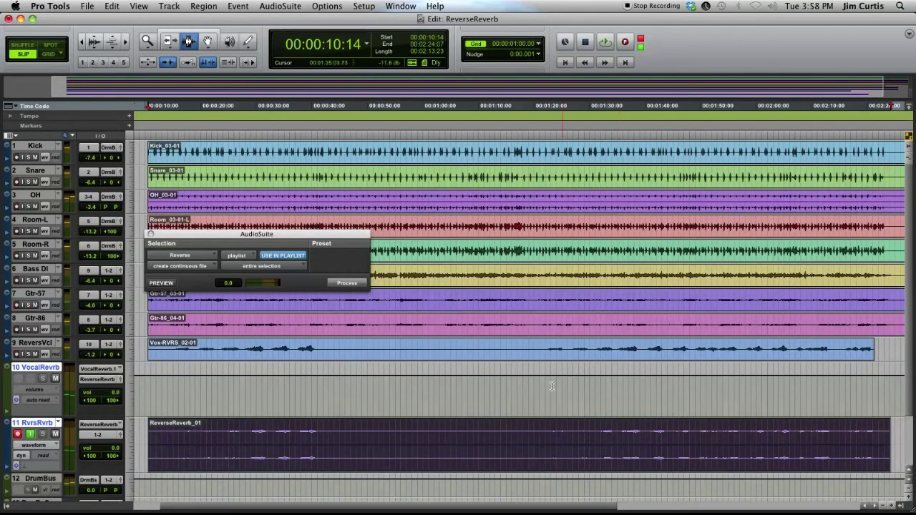
{"action": "left_click", "coordinate": [356, 284]}
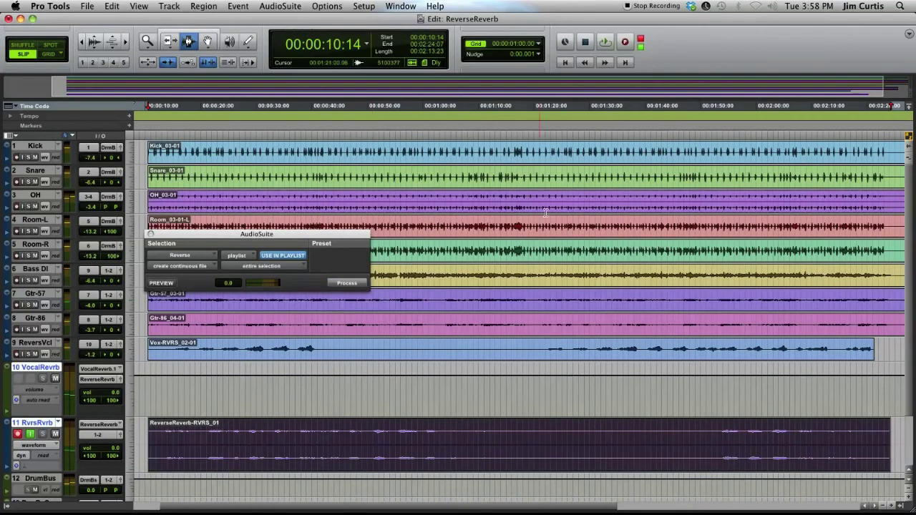
{"action": "left_click", "coordinate": [539, 55]}
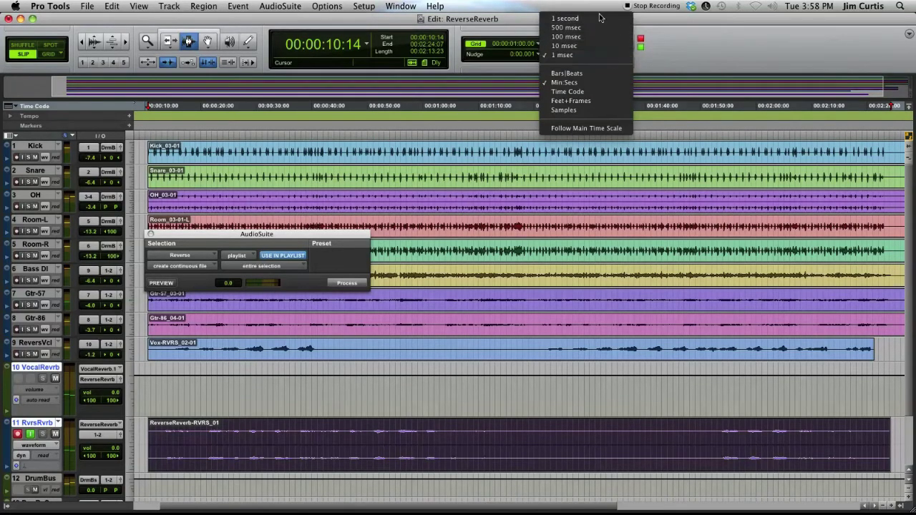
{"action": "left_click", "coordinate": [582, 45]}
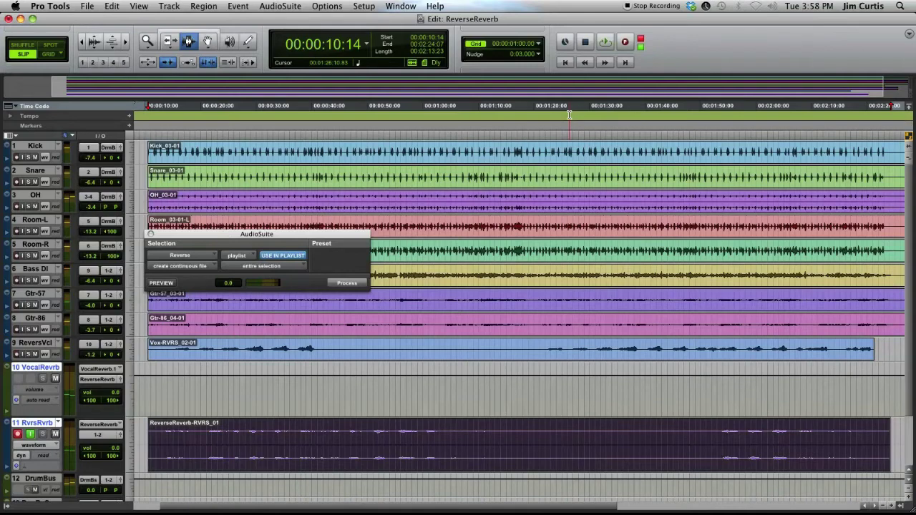
{"action": "key", "text": "minus"}
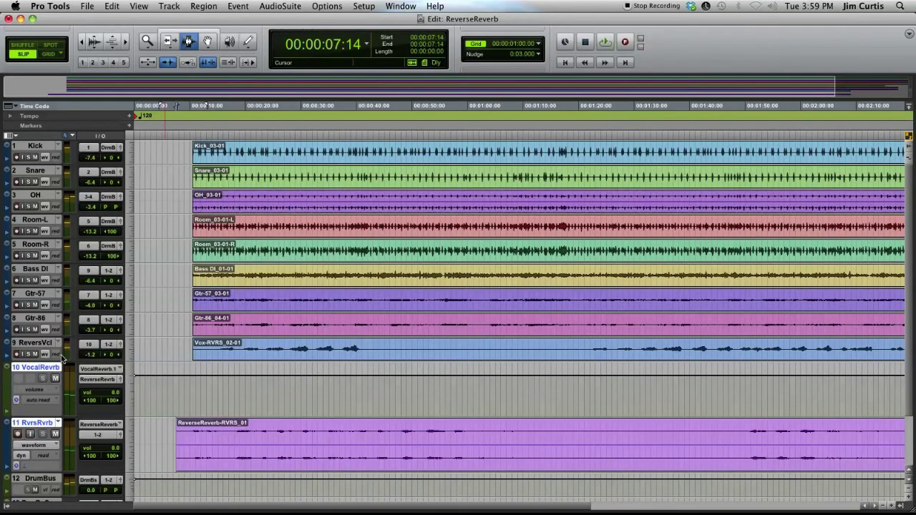
- Switch track 9 to the Vox (1) playlist and show the Mix window
{"action": "left_click", "coordinate": [60, 344]}
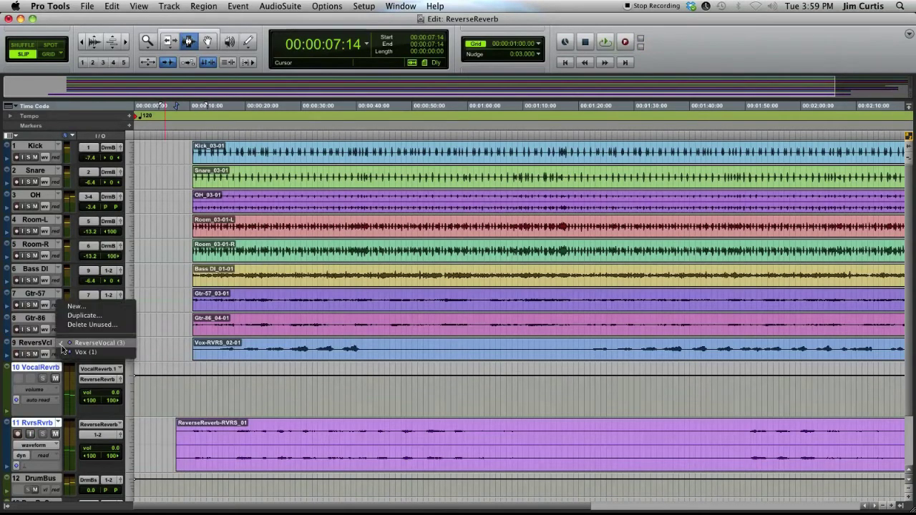
{"action": "left_click", "coordinate": [80, 352]}
{"action": "key", "text": "super+equal"}
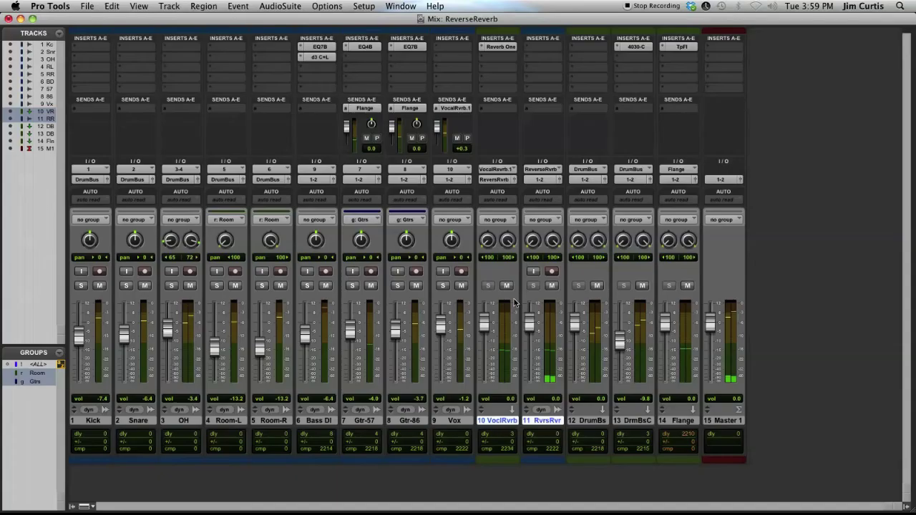
- Solo track 9 Vox in the Mix window
{"action": "left_click", "coordinate": [442, 286]}
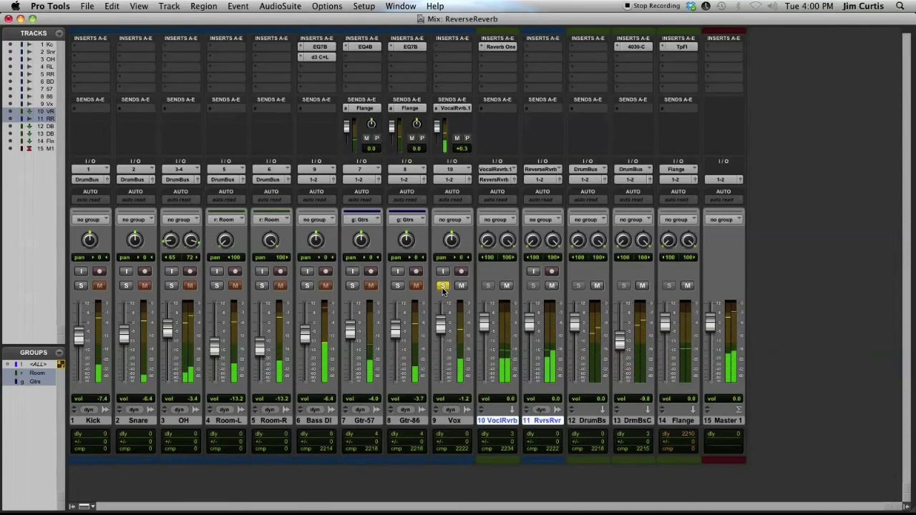